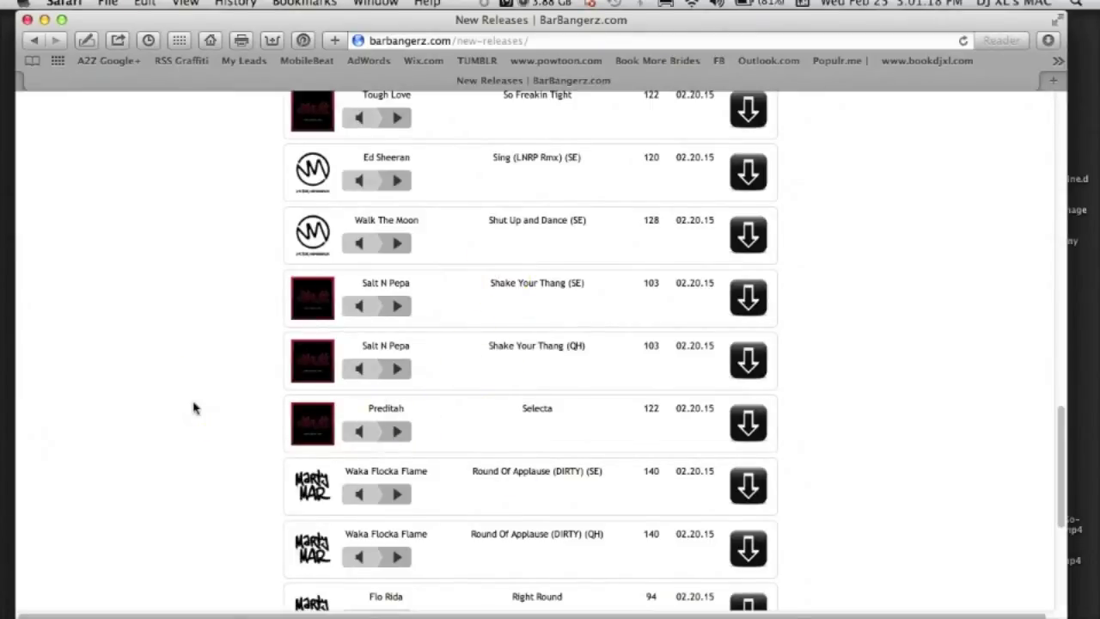
Confirm Safari saves downloads to internet downloads, then download Shake Your Thang (SE)
left_click(63, 7)
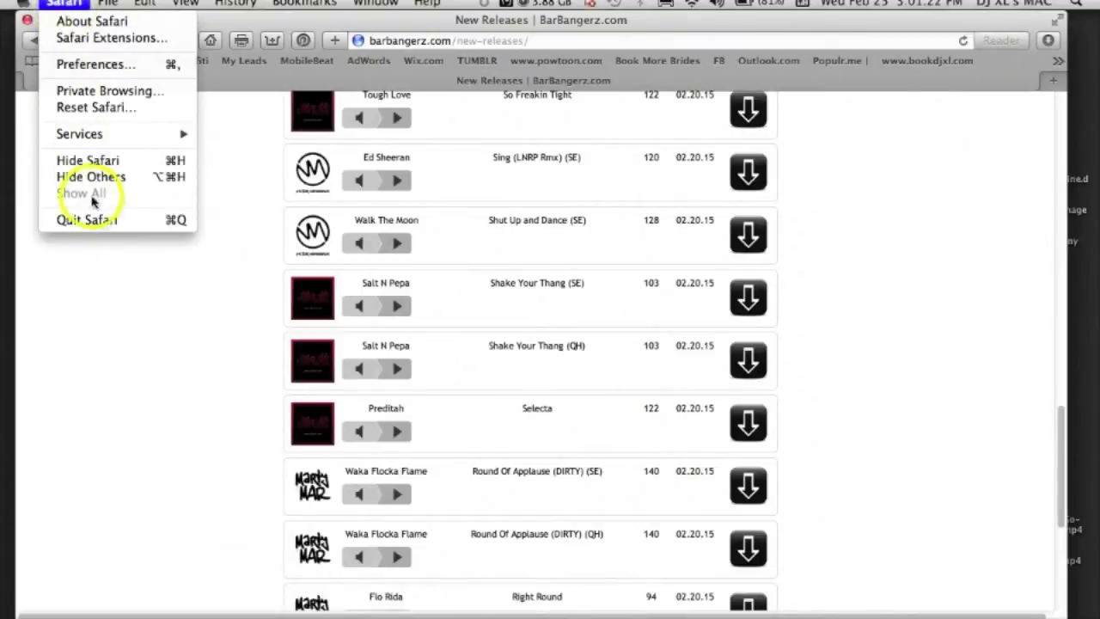
left_click(69, 64)
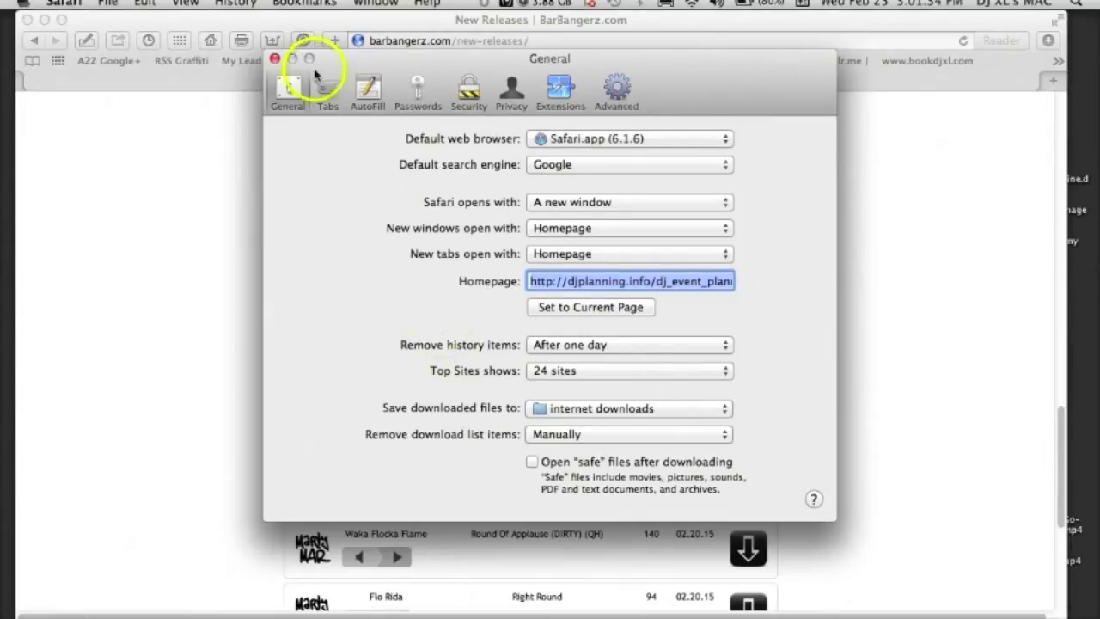
left_click(274, 58)
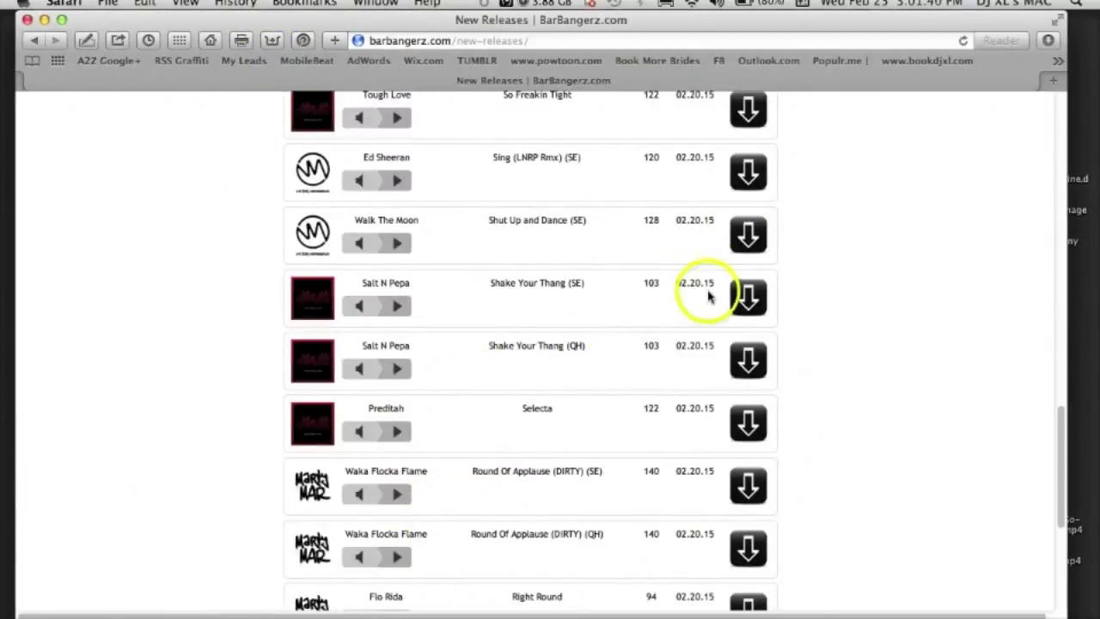
left_click(744, 301)
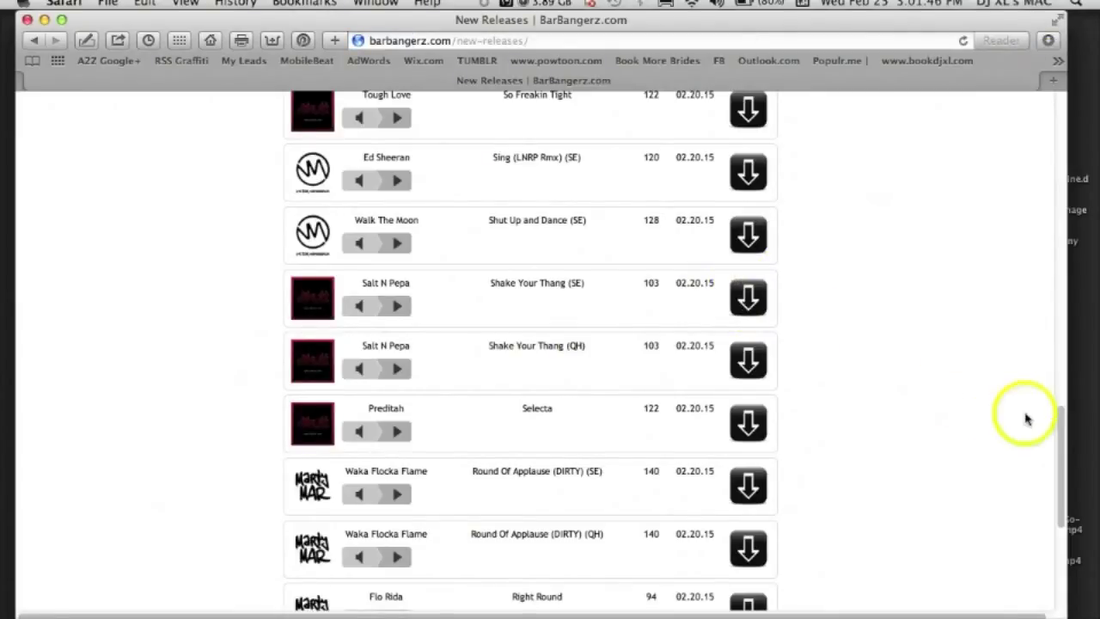
left_click(963, 601)
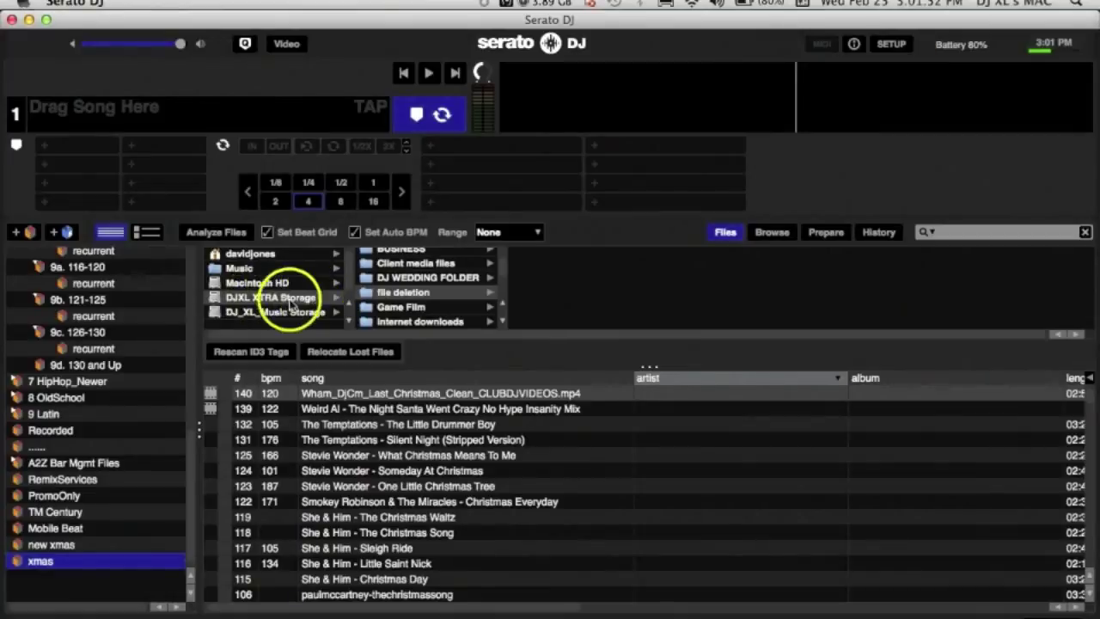
Browse DJXL XTRA Storage's Internet downloads folder to shake-your-thang-se-kutt.mp3 and add a new crate
left_click(274, 297)
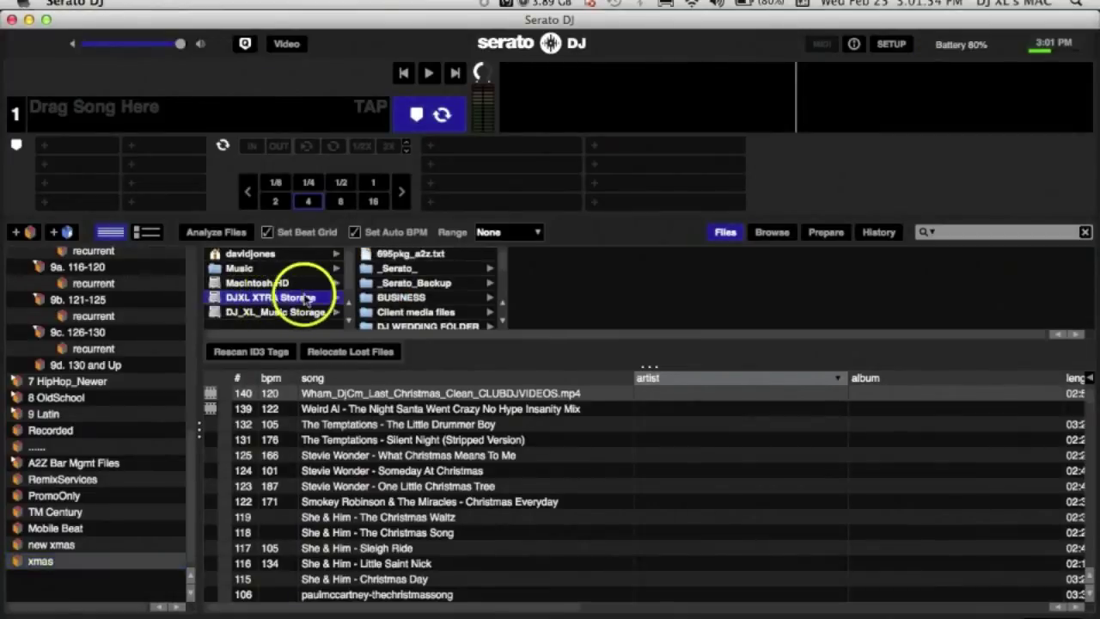
left_click(388, 299)
key("Down")
key("Down")
key("Down")
key("Down")
key("Down")
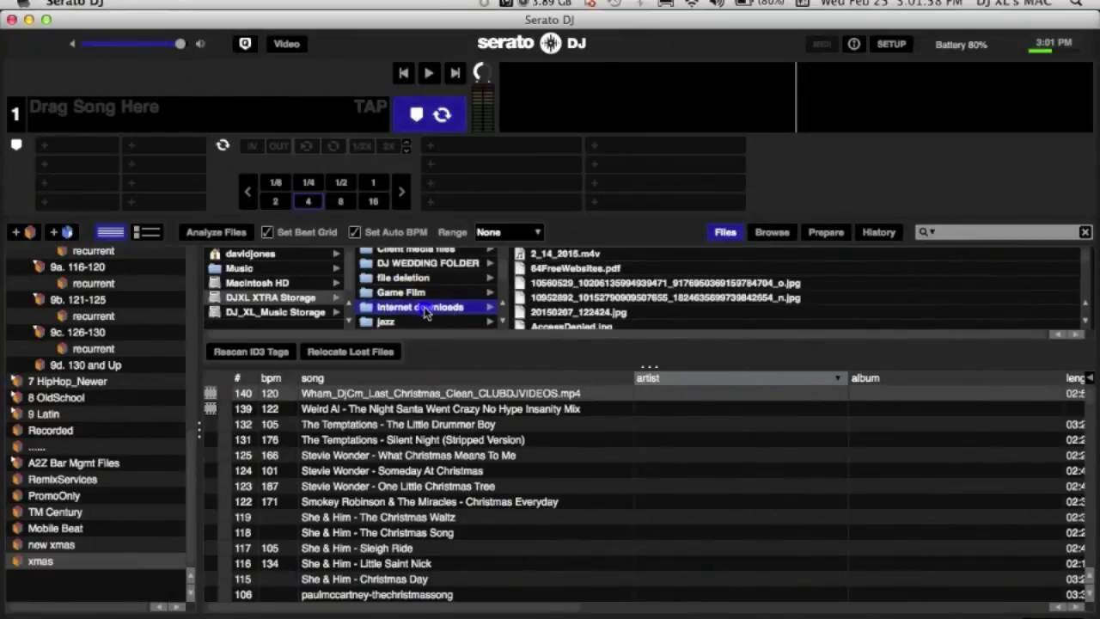
left_click(557, 299)
key("Down")
key("Down")
key("Down")
key("Down")
key("Down")
key("Down")
key("Down")
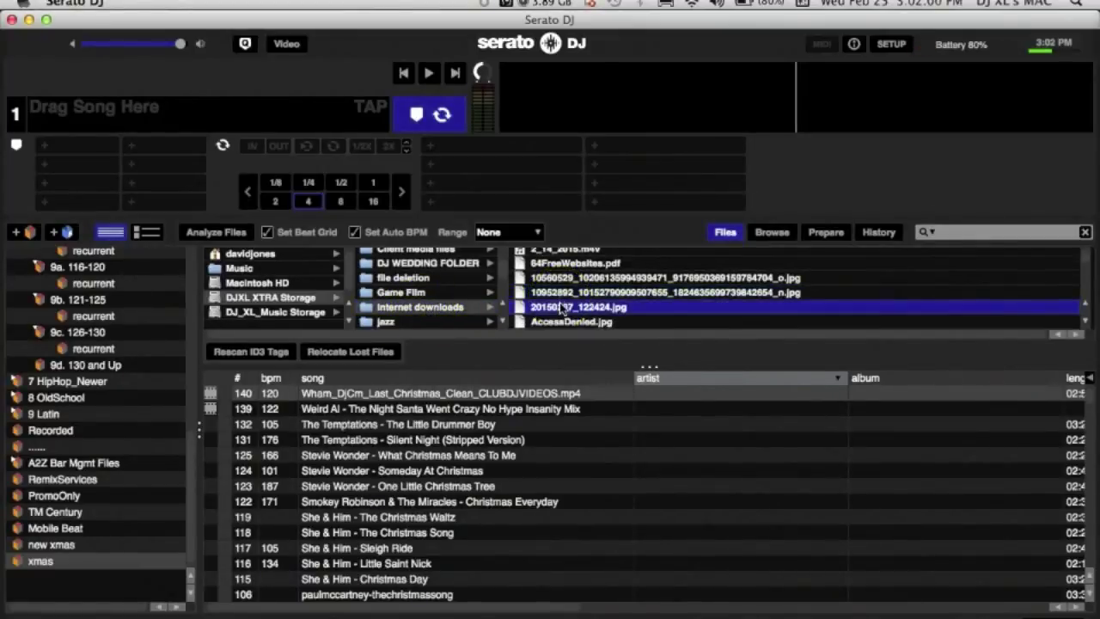
key("Down")
key("Down")
key("Down")
key("Down")
key("Down")
key("Down")
key("Down")
key("Down")
key("Down")
key("Down")
key("Down")
key("Down")
key("Down")
key("Down")
key("Down")
key("Down")
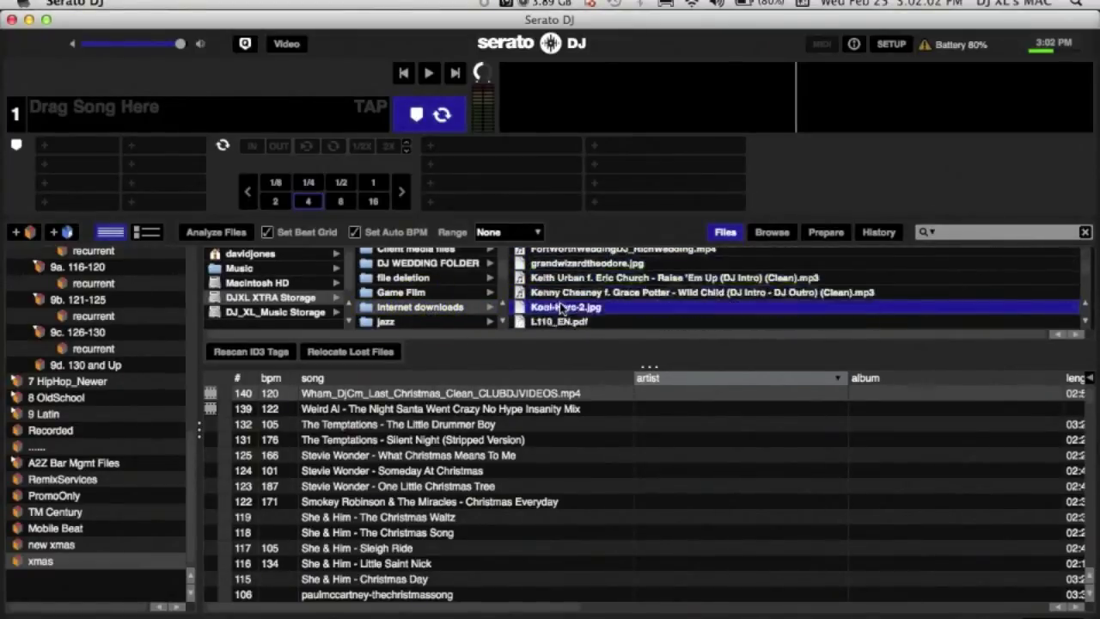
key("Down")
key("Down")
key("Down")
key("Down")
key("Down")
key("Down")
key("Down")
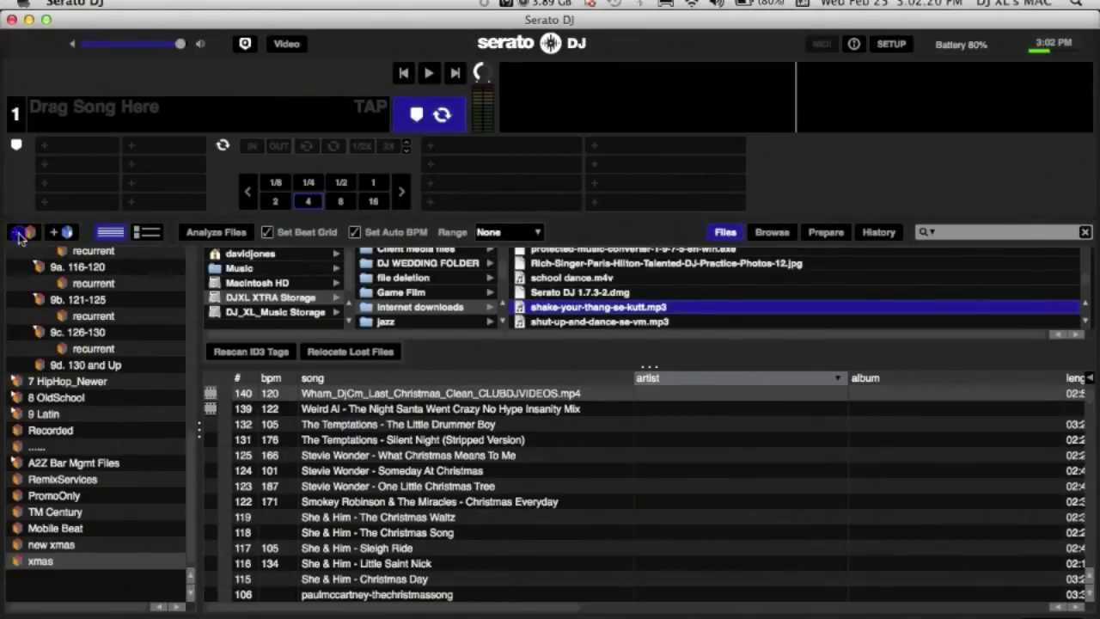
left_click(20, 234)
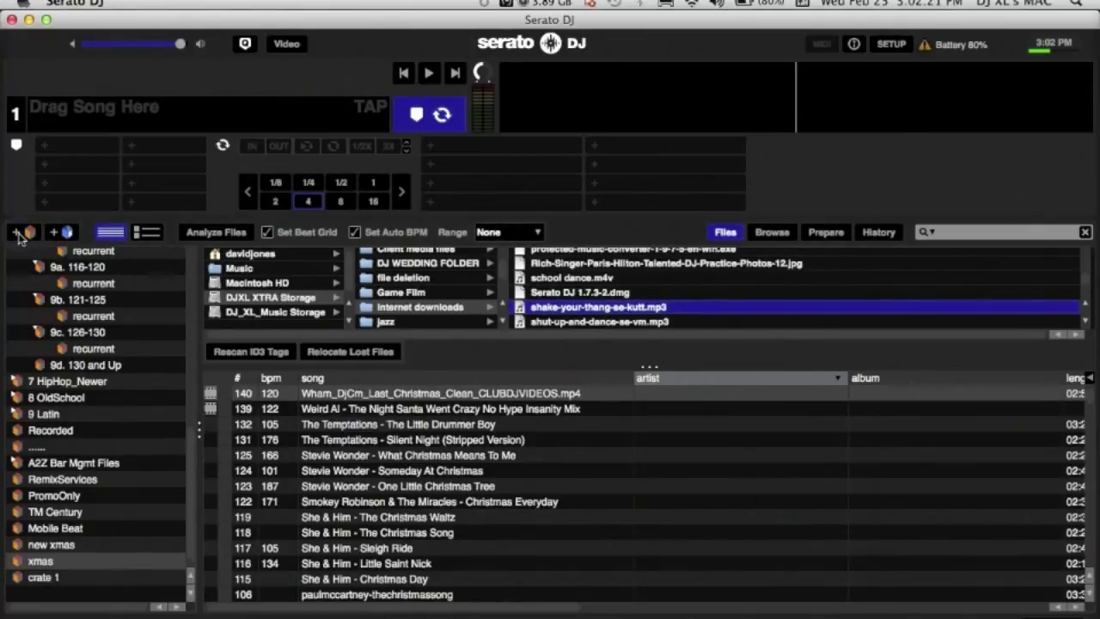
Rename the new crate to 'new files'
double_click(52, 578)
type("d")
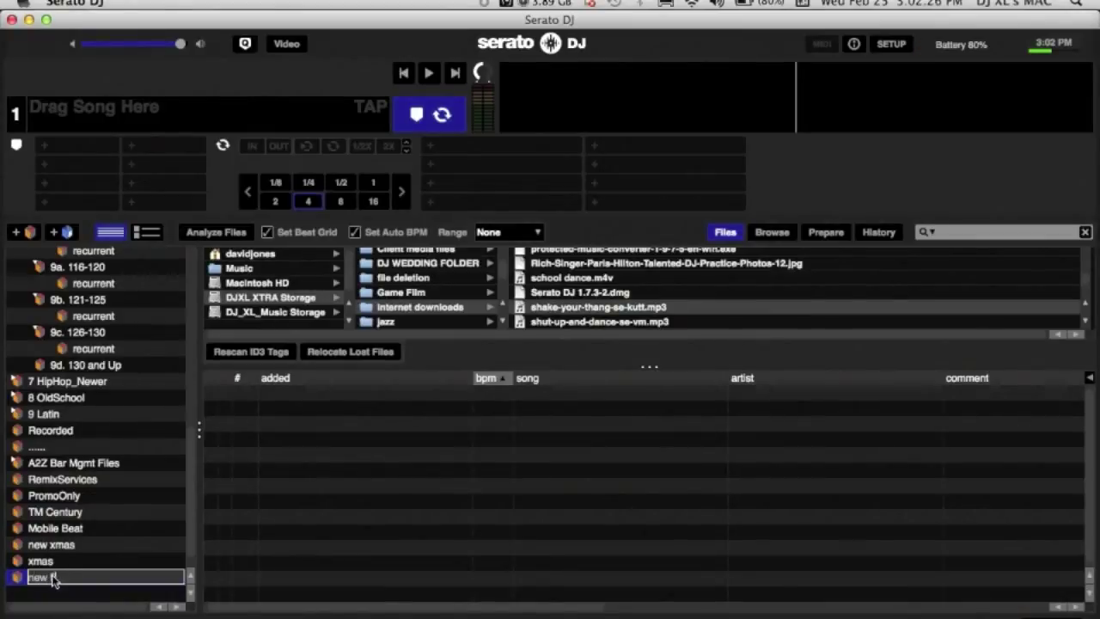
key("Return")
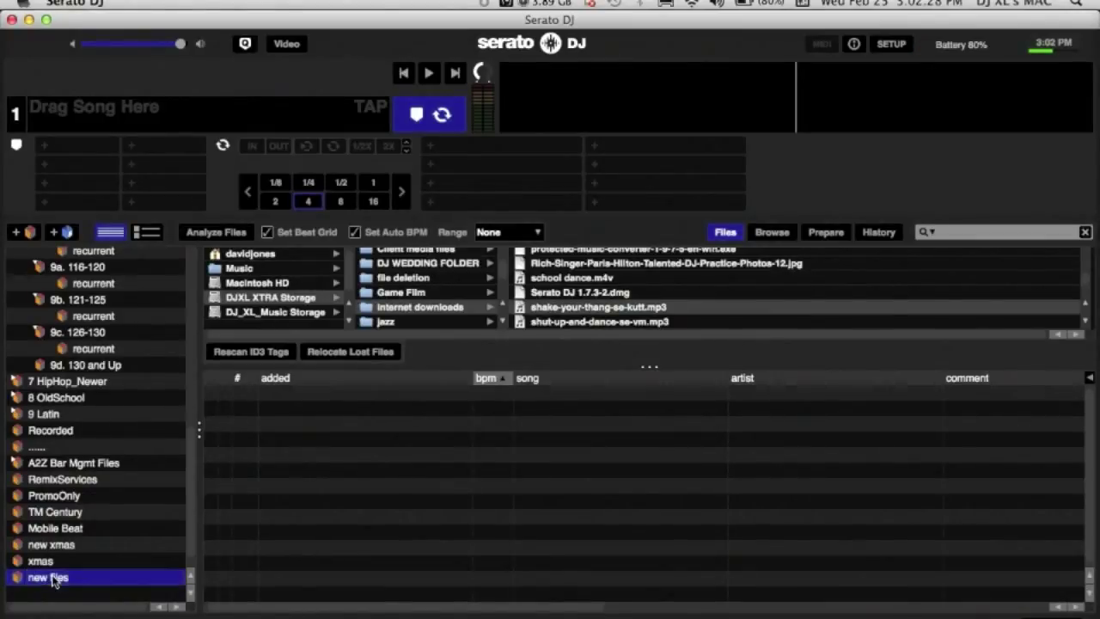
Add shake-your-thang-se-kutt.mp3 to the new files crate, narrow the added column, and select the track
left_click_drag(577, 307, 86, 562)
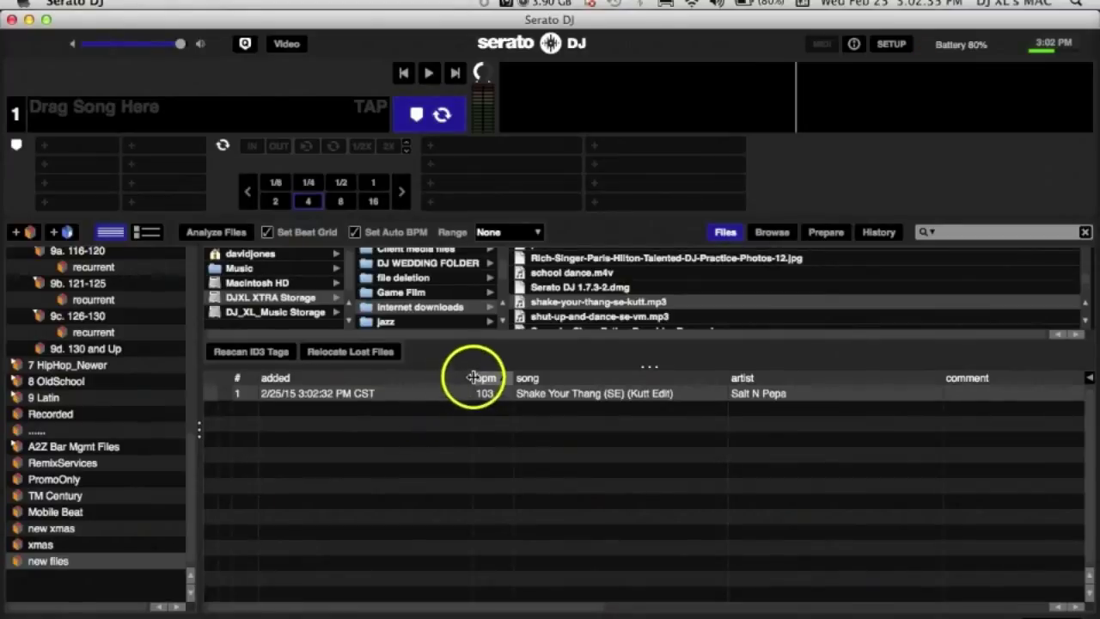
left_click_drag(472, 378, 311, 379)
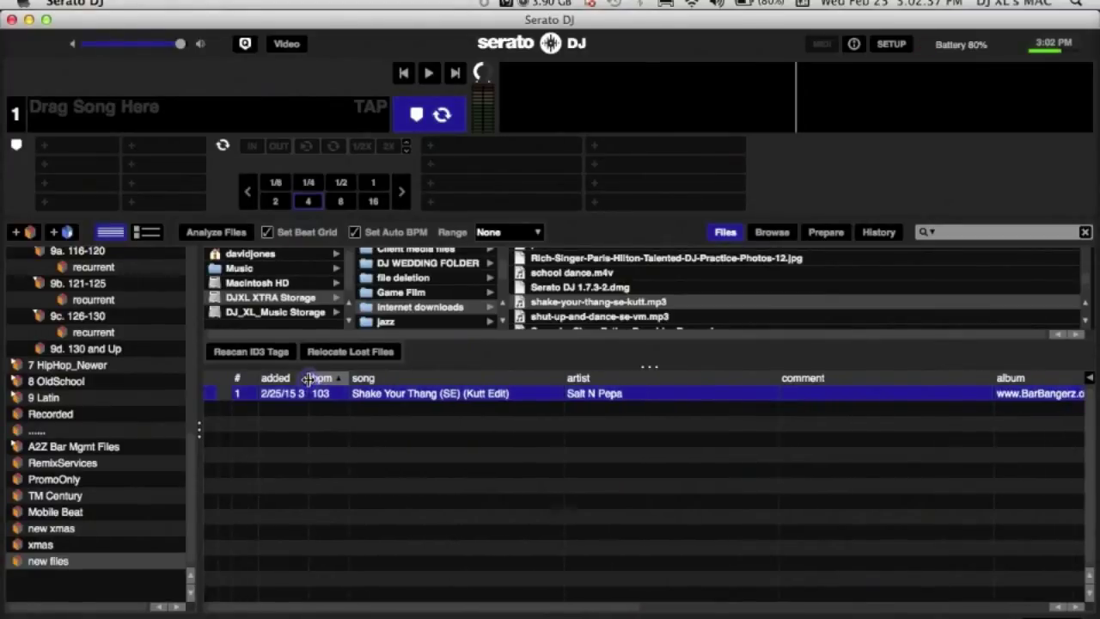
left_click(320, 397)
left_click(344, 400)
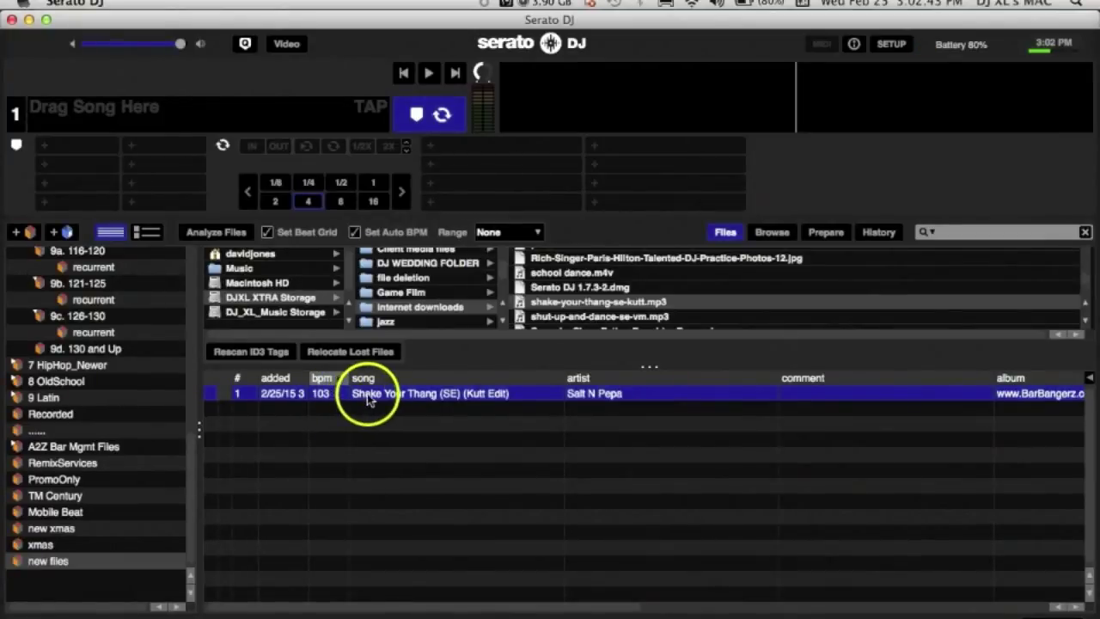
Load Shake Your Thang onto deck 1 and set a cue point at 00:00.0
left_click_drag(256, 176, 206, 129)
left_click_drag(404, 103, 365, 116)
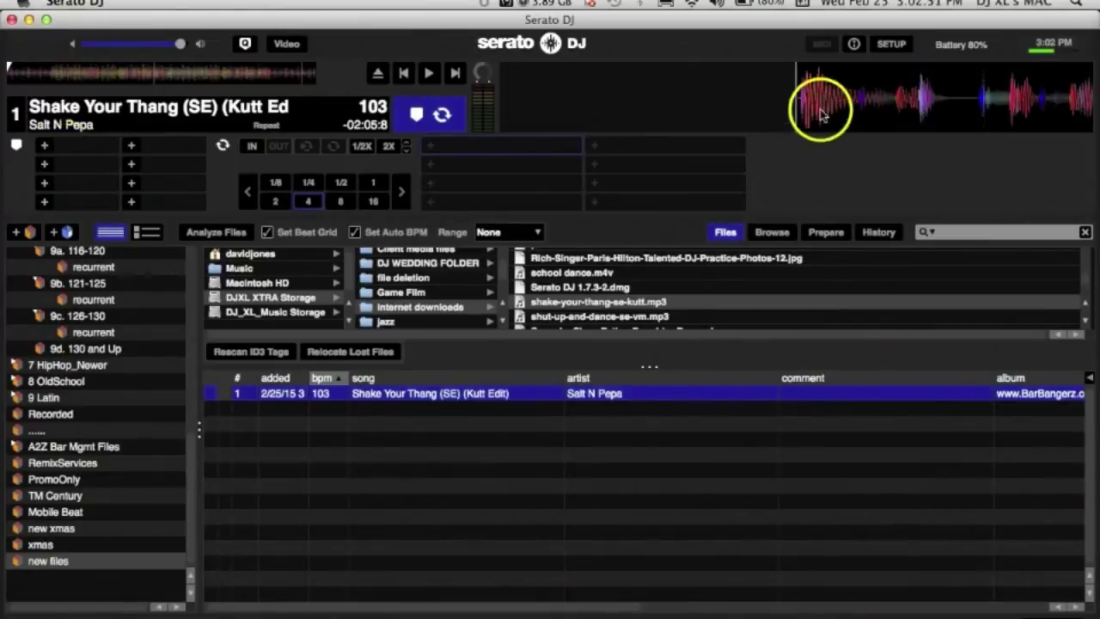
left_click_drag(821, 114, 816, 111)
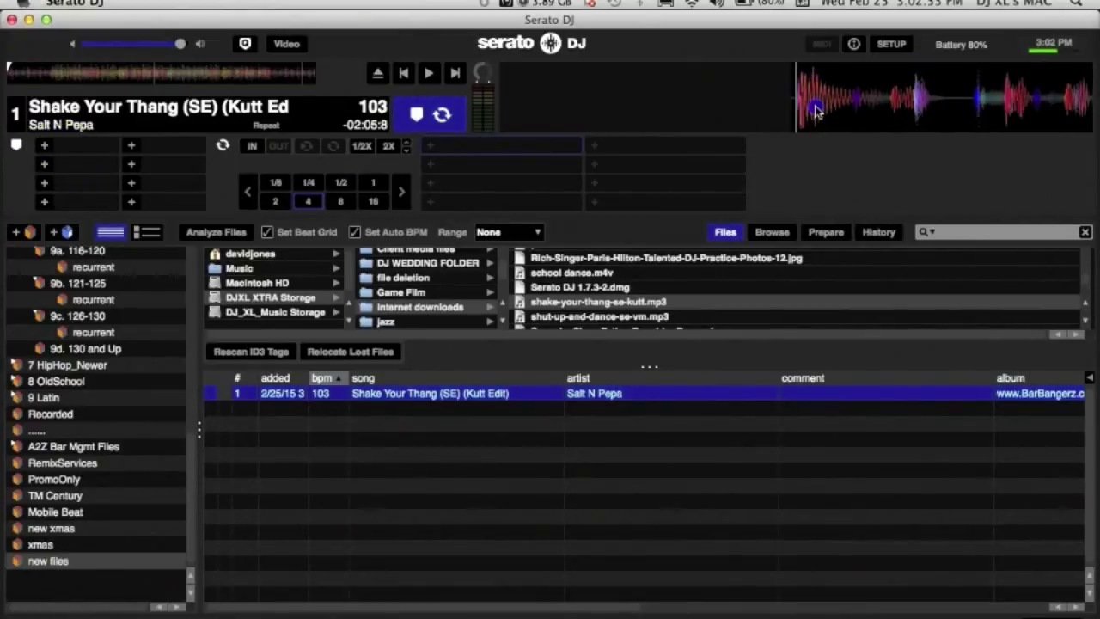
left_click(45, 145)
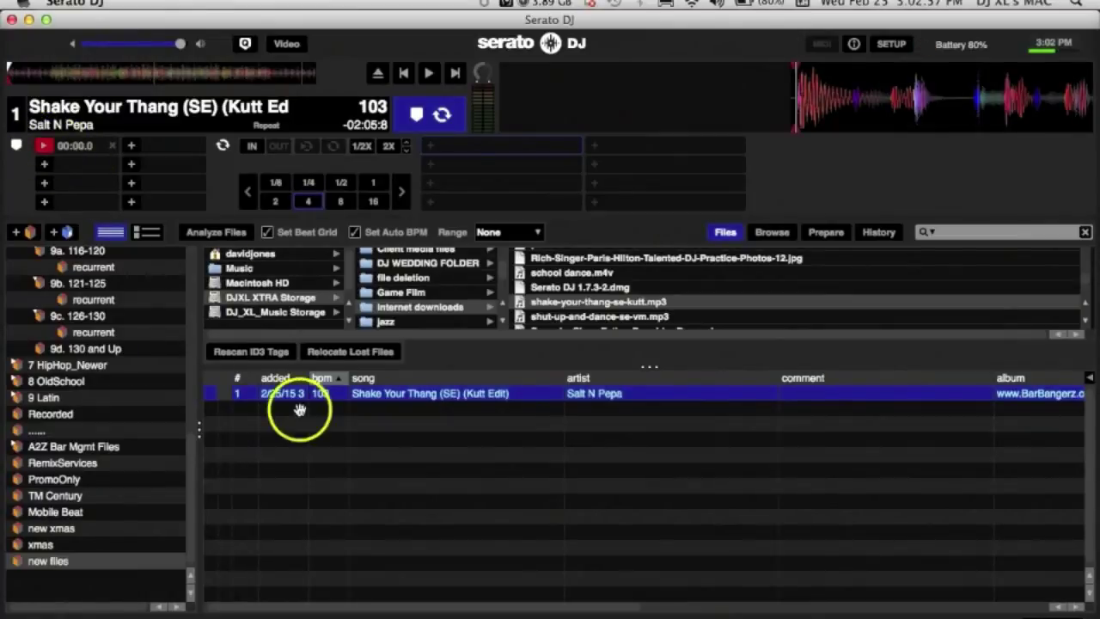
left_click_drag(380, 393, 236, 233)
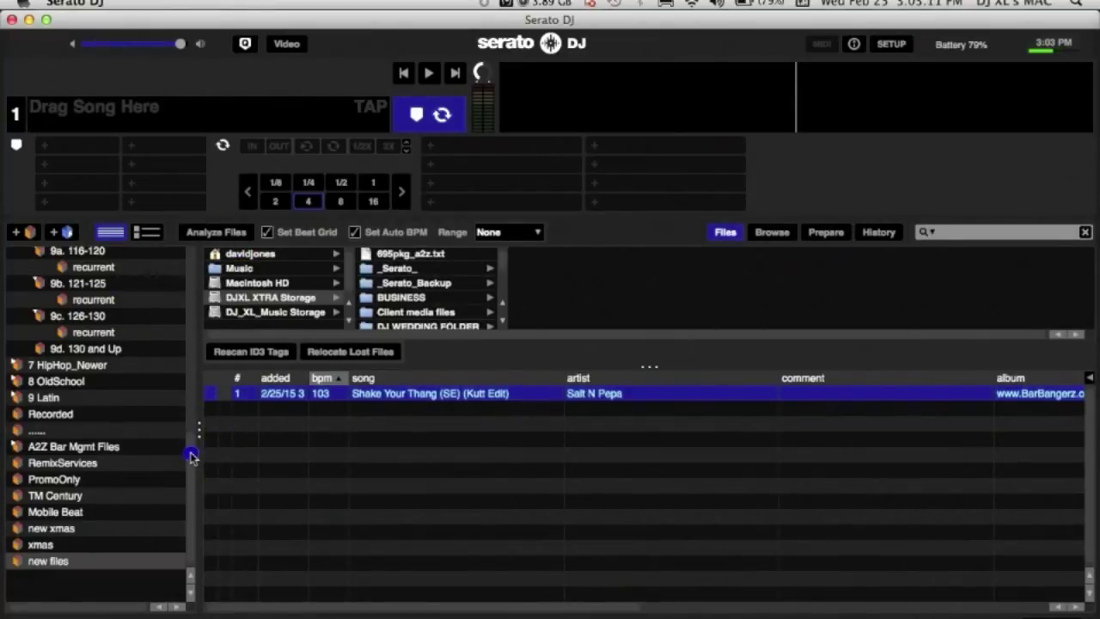
File Shake Your Thang (SE) (Kutt Edit) into the 7. 101-105 BPM crate
scroll(191, 447, "up", 10)
scroll(184, 376, "up", 6)
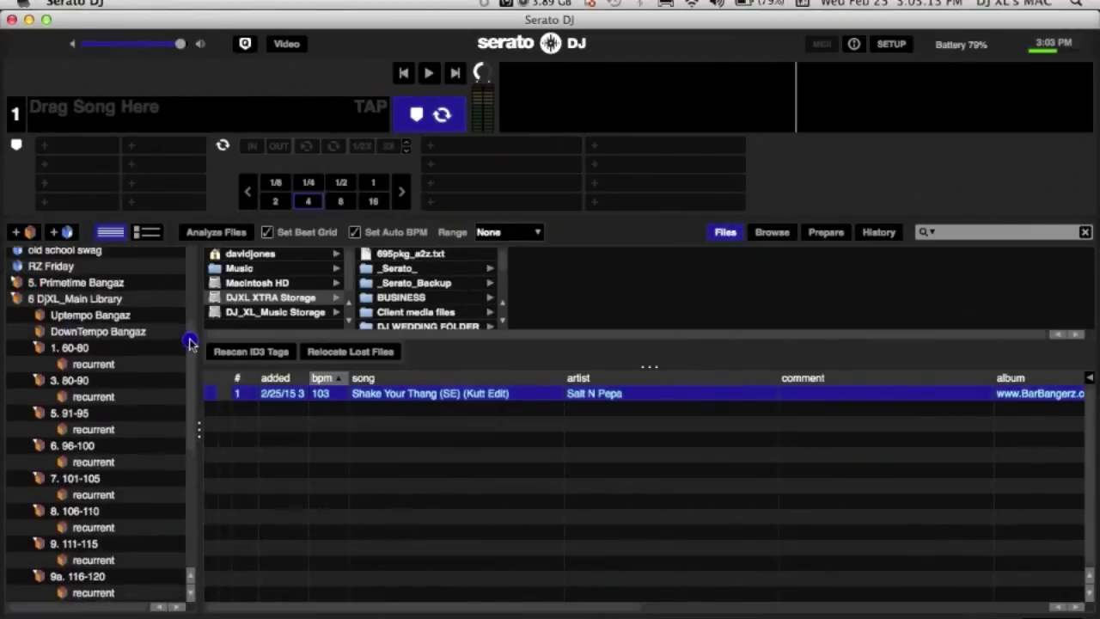
left_click(53, 307)
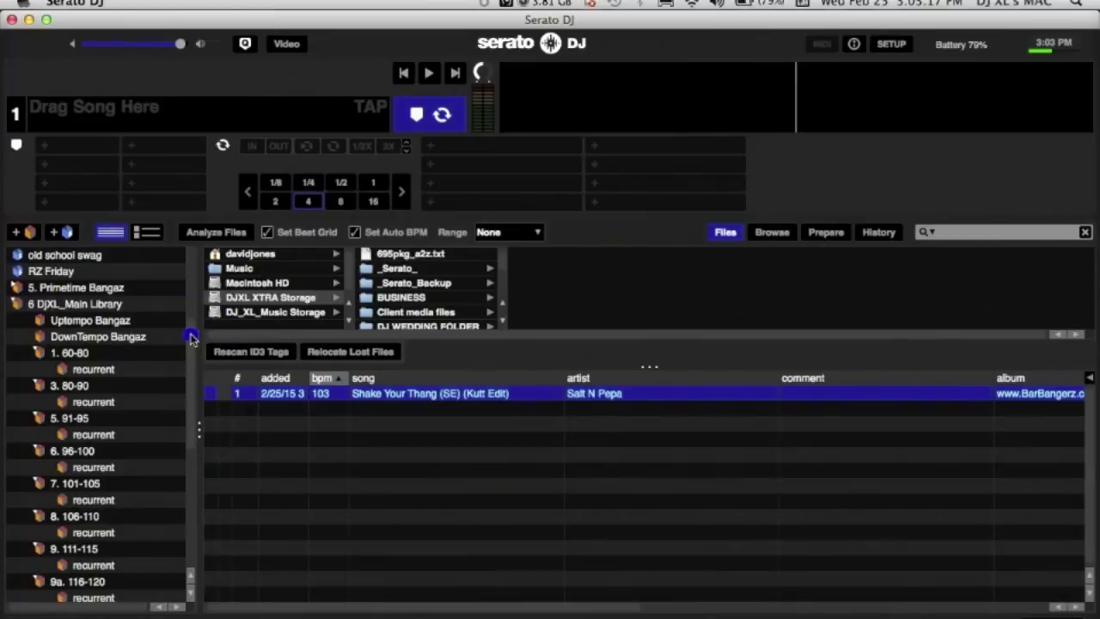
scroll(188, 361, "down", 6)
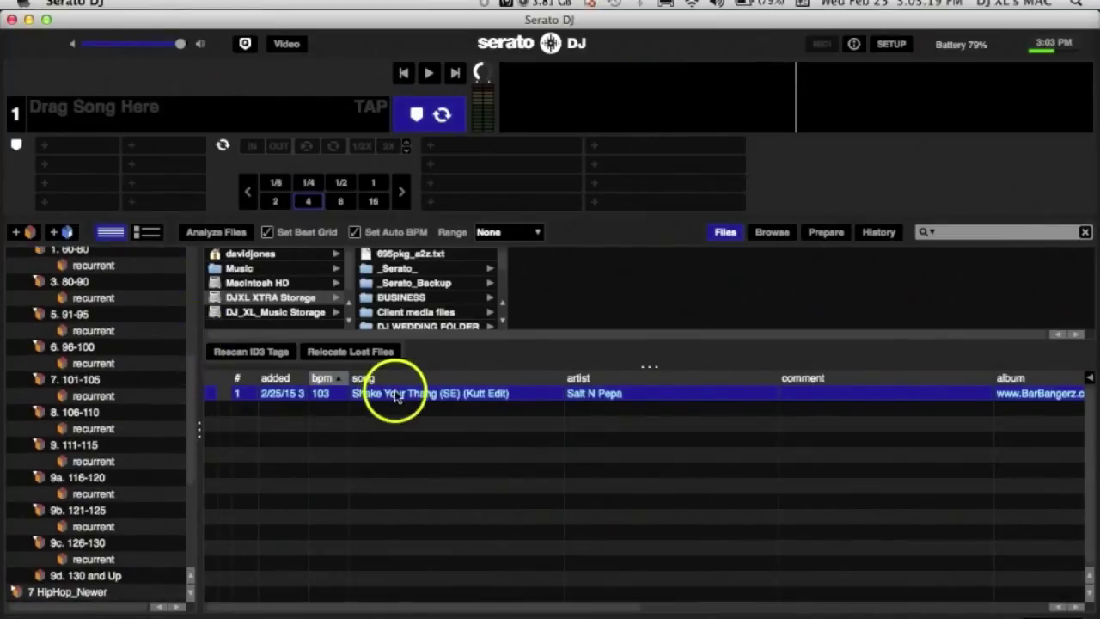
left_click_drag(392, 395, 98, 385)
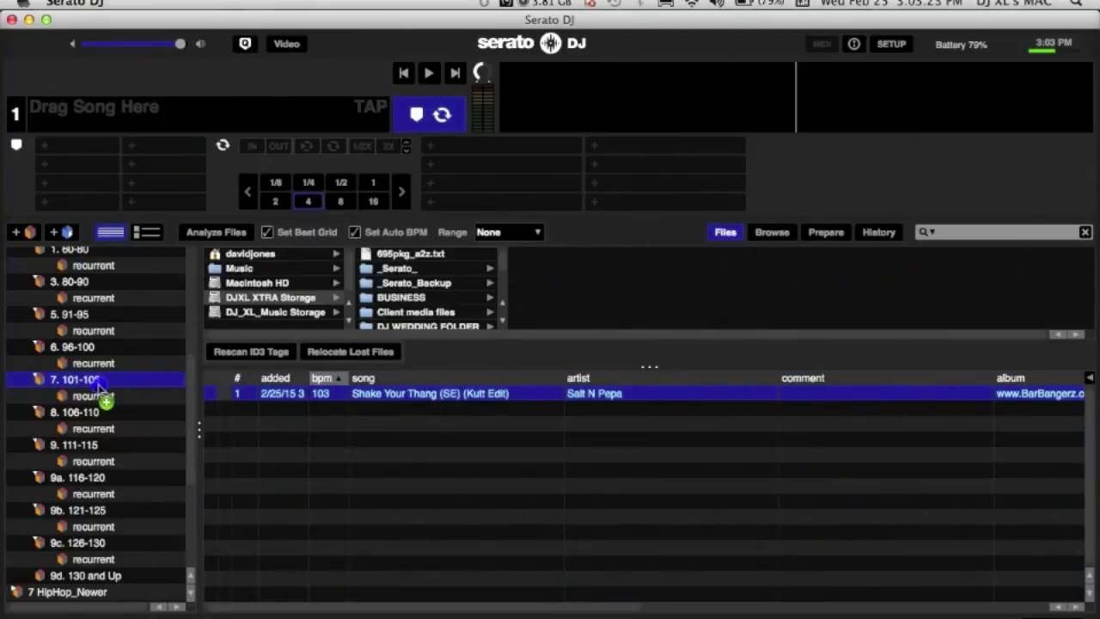
left_click_drag(98, 385, 98, 385)
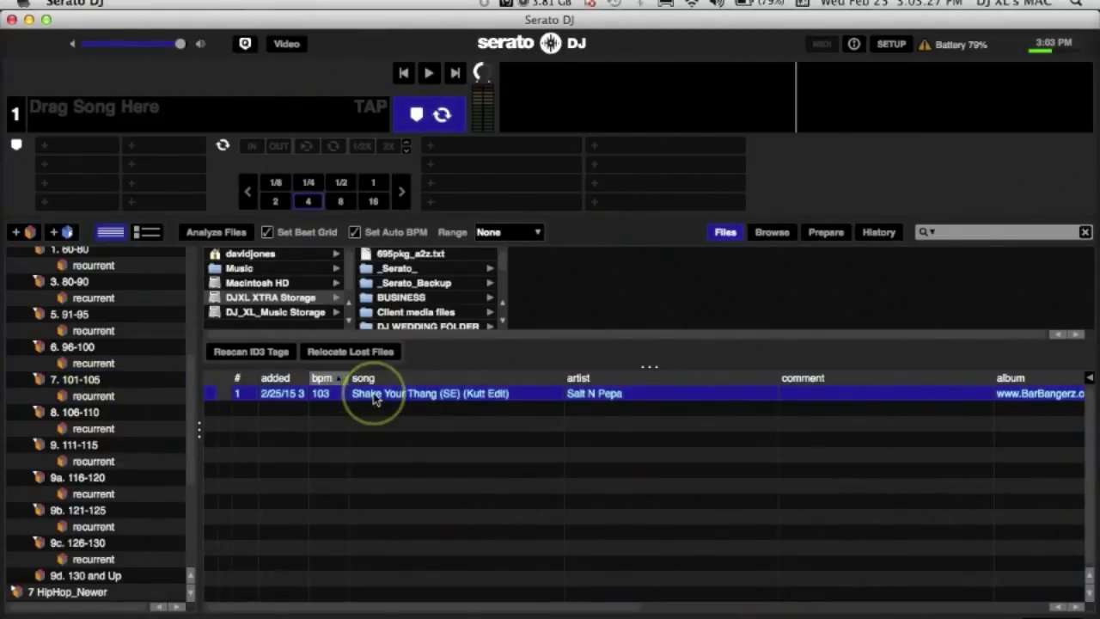
left_click_drag(369, 392, 856, 316)
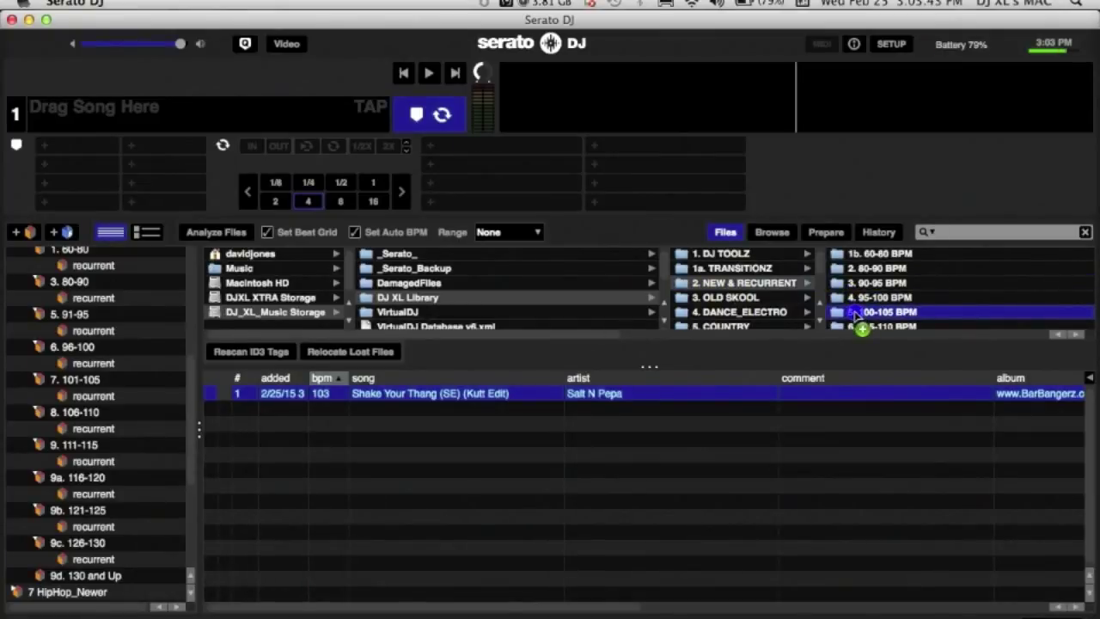
Move the track into DJ XL Library's 5. 100-105 BPM folder, removing original library references
left_click_drag(855, 315, 869, 315)
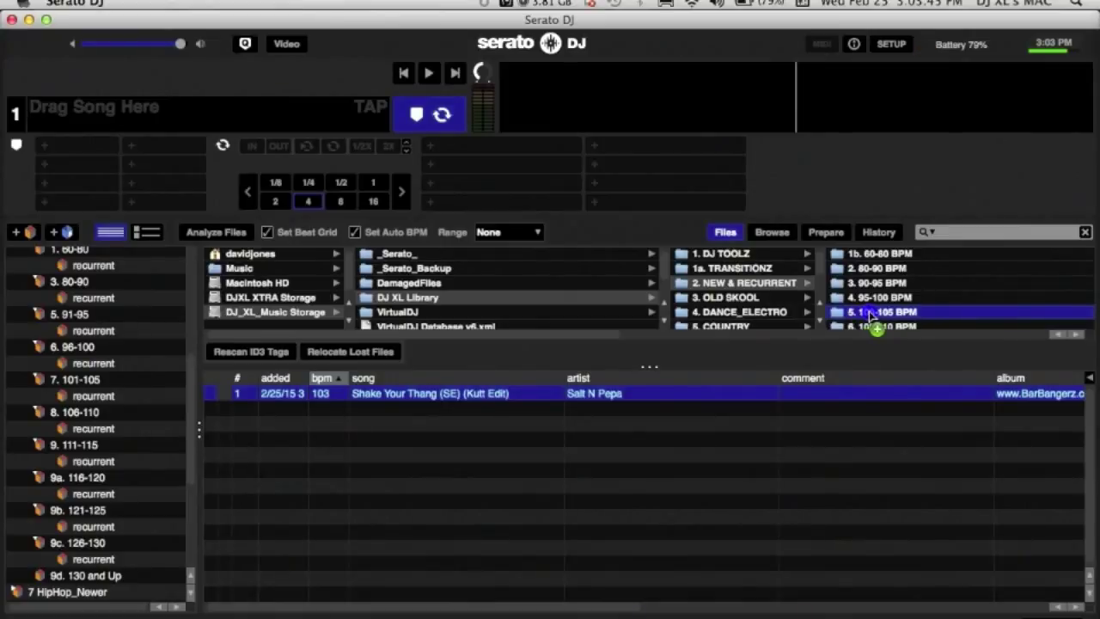
left_click_drag(870, 314, 873, 319)
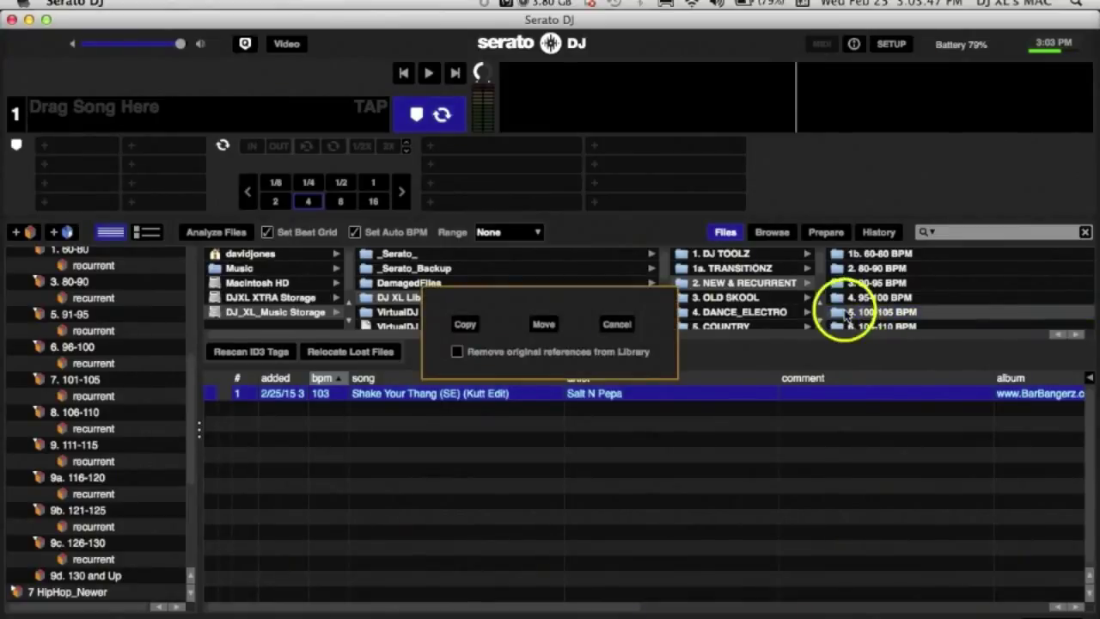
left_click(457, 352)
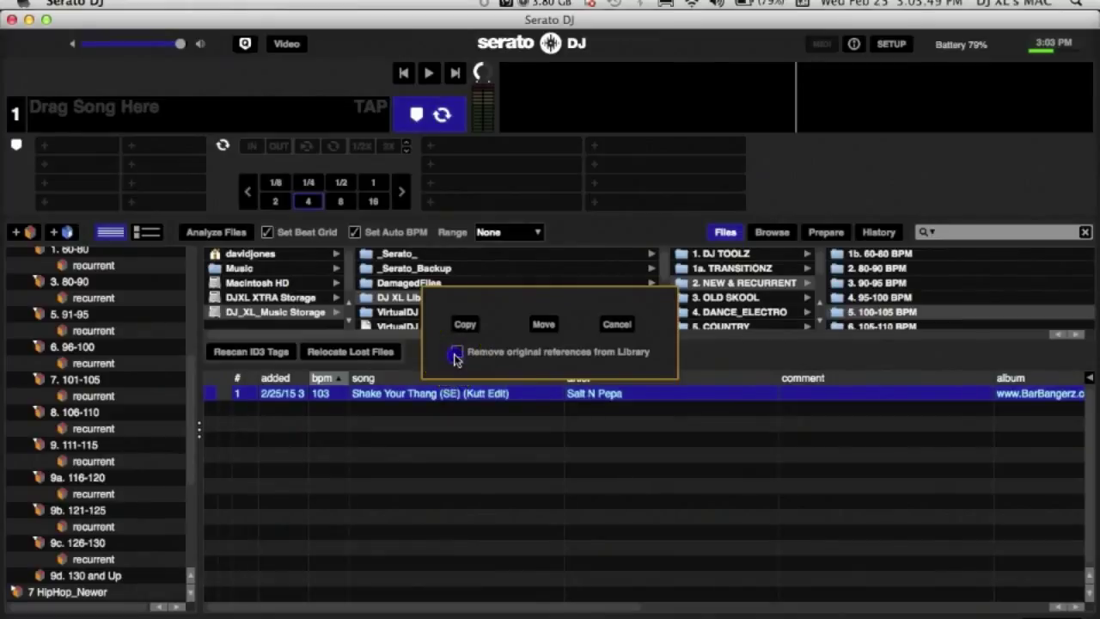
left_click(543, 324)
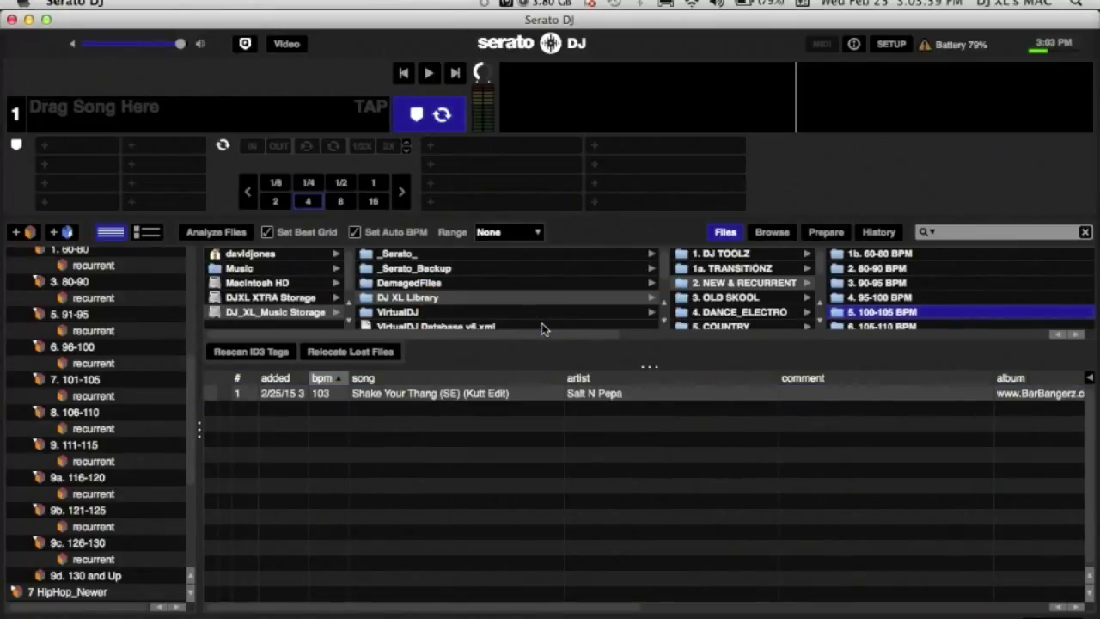
left_click(439, 444)
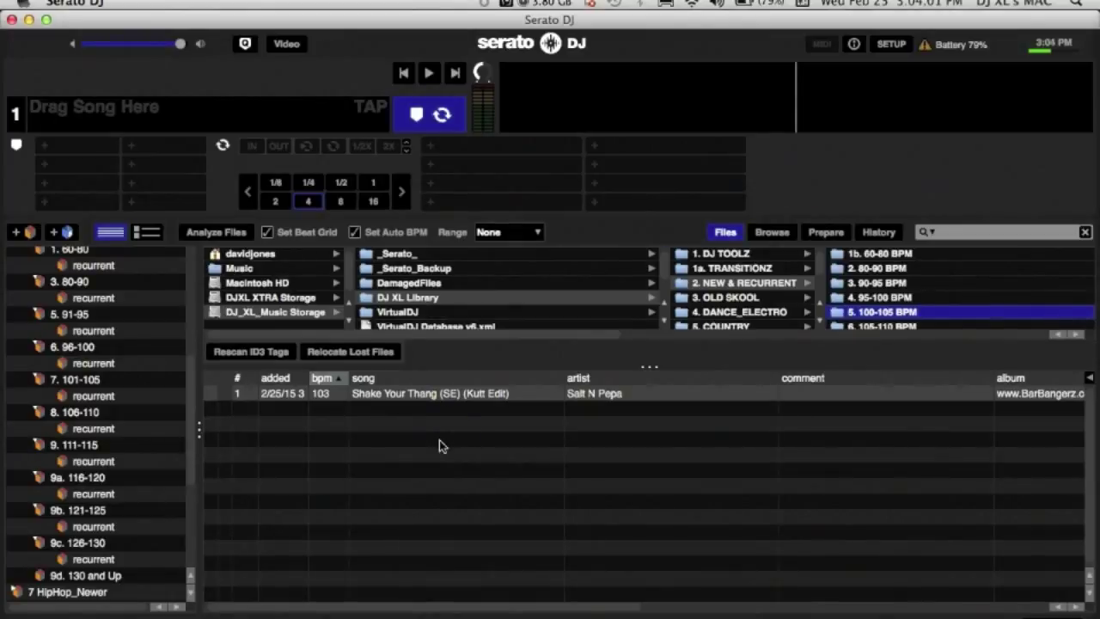